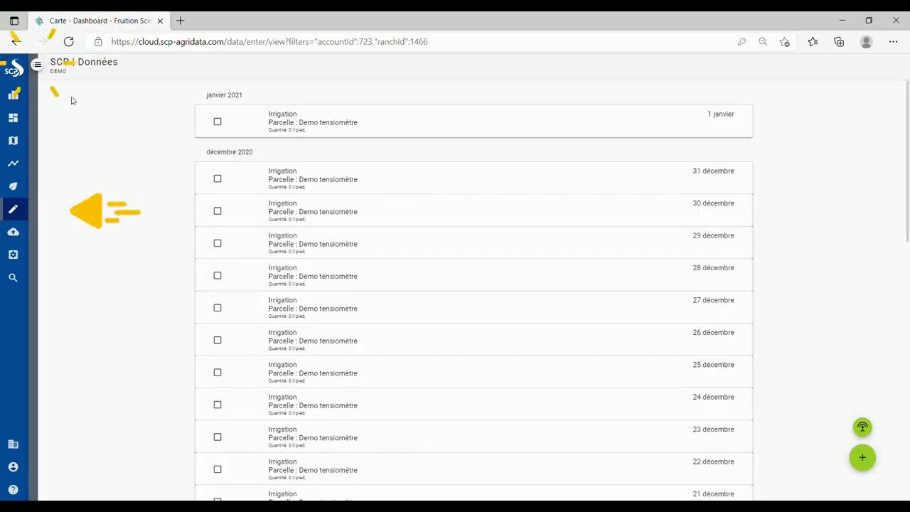
- Open the account and filter panel beside the Demo tensiomètre irrigation records
{"action": "left_click", "coordinate": [37, 65]}
- Filter the data list to the DEMO account and start a new data entry
{"action": "left_click", "coordinate": [60, 81]}
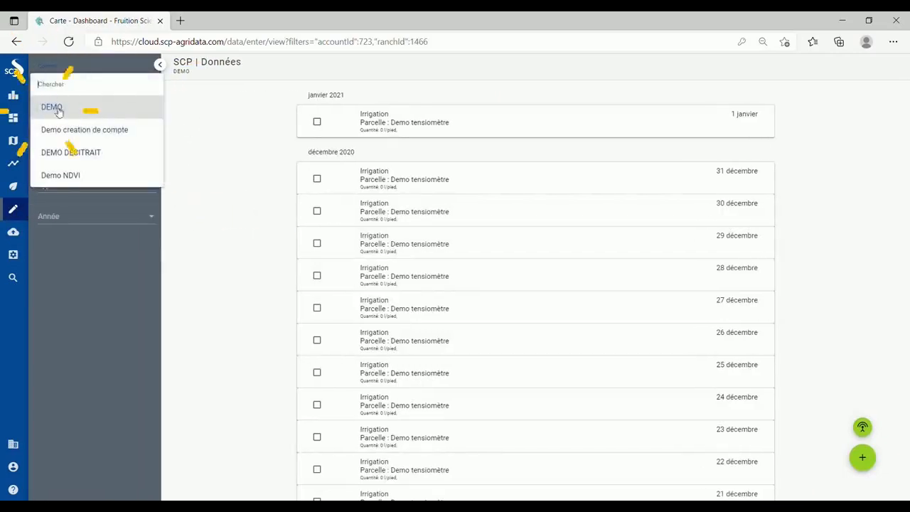
{"action": "left_click", "coordinate": [73, 106]}
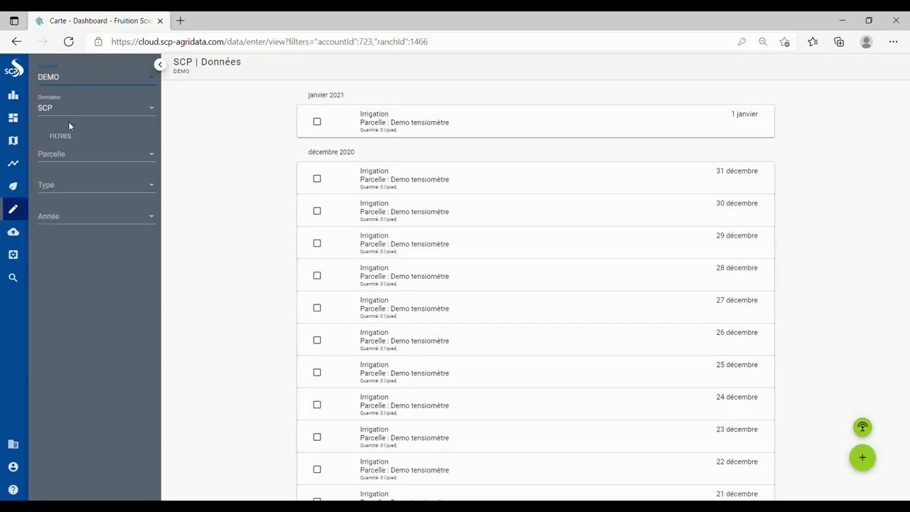
{"action": "left_click", "coordinate": [71, 154]}
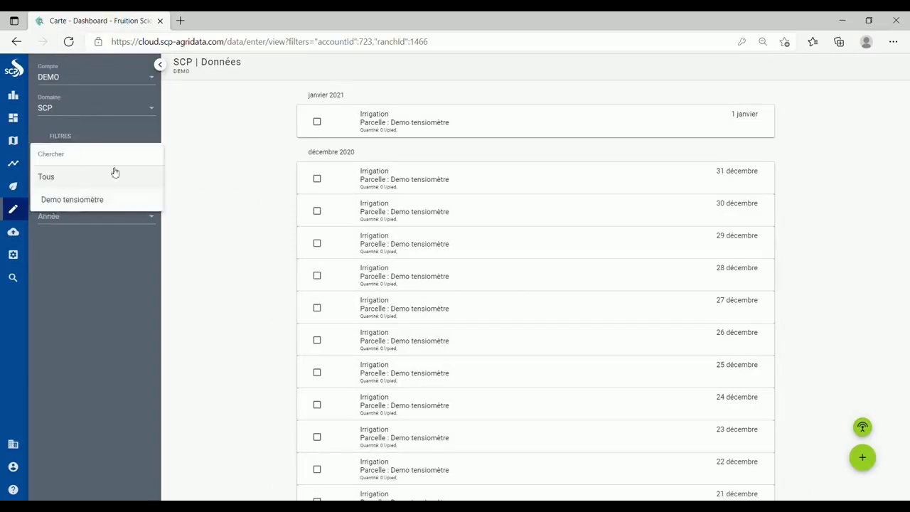
{"action": "left_click", "coordinate": [247, 177]}
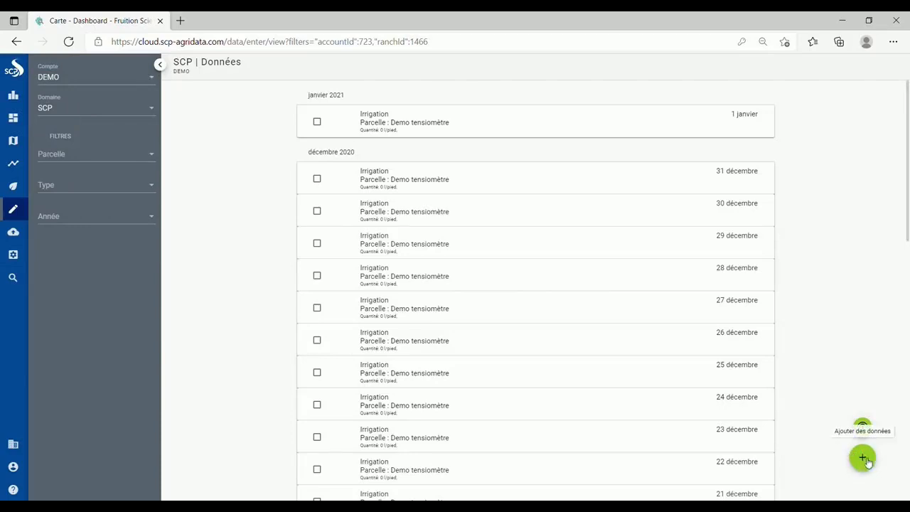
{"action": "left_click", "coordinate": [884, 475]}
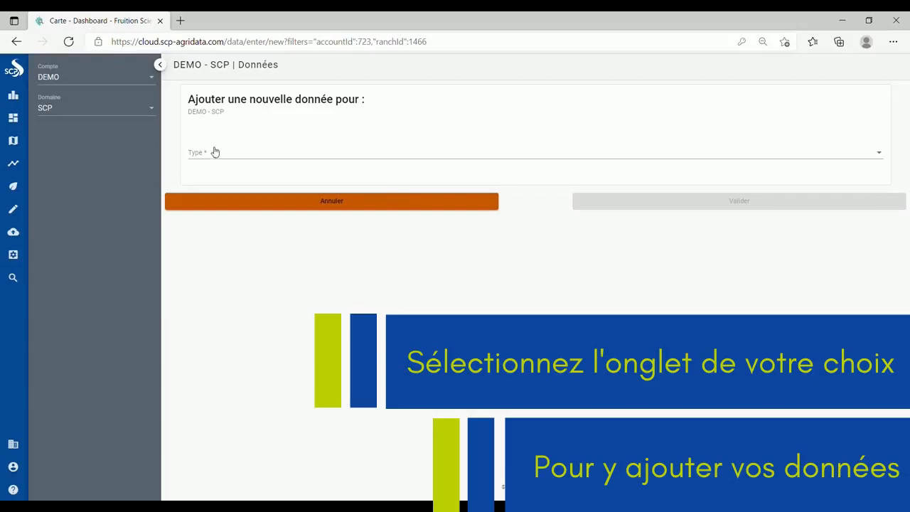
- Set the new data entry's type to Maturité
{"action": "left_click", "coordinate": [213, 154]}
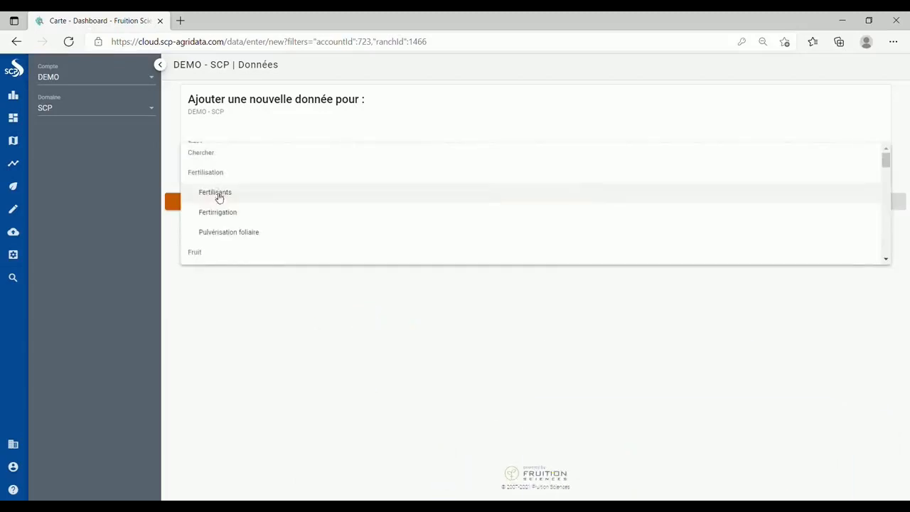
{"action": "scroll", "coordinate": [229, 212], "scroll_direction": "down", "scroll_amount": 2}
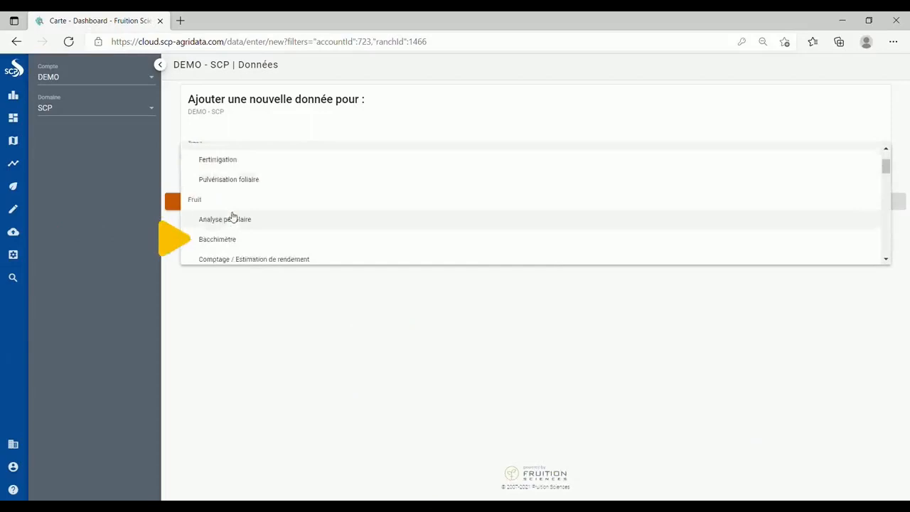
{"action": "scroll", "coordinate": [234, 226], "scroll_direction": "down", "scroll_amount": 3}
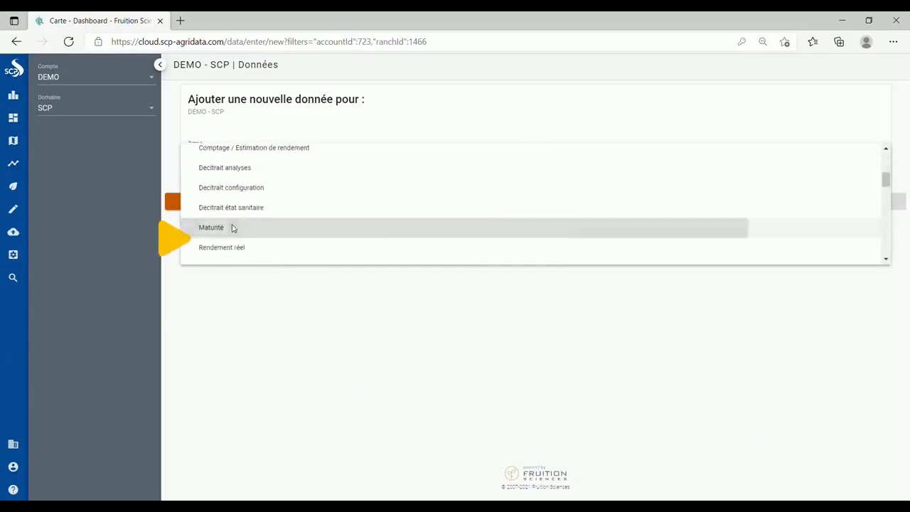
{"action": "left_click", "coordinate": [234, 228]}
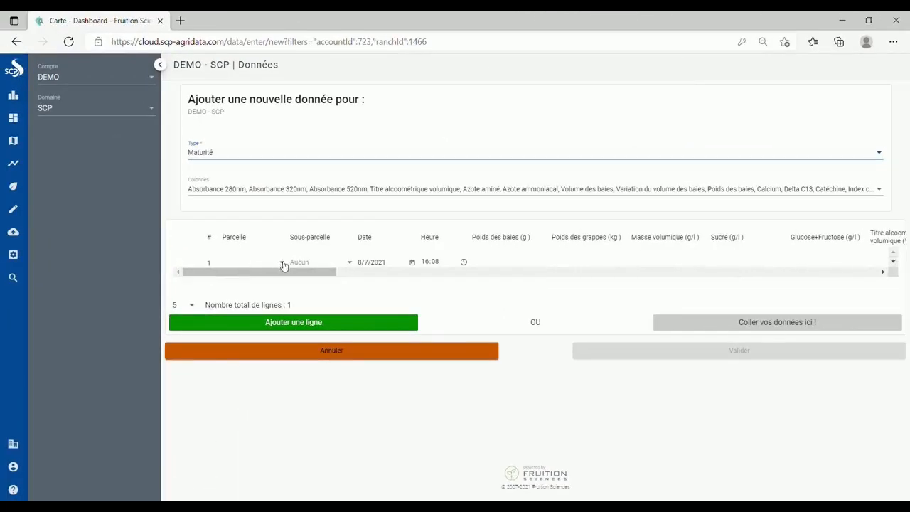
{"action": "left_click", "coordinate": [283, 264]}
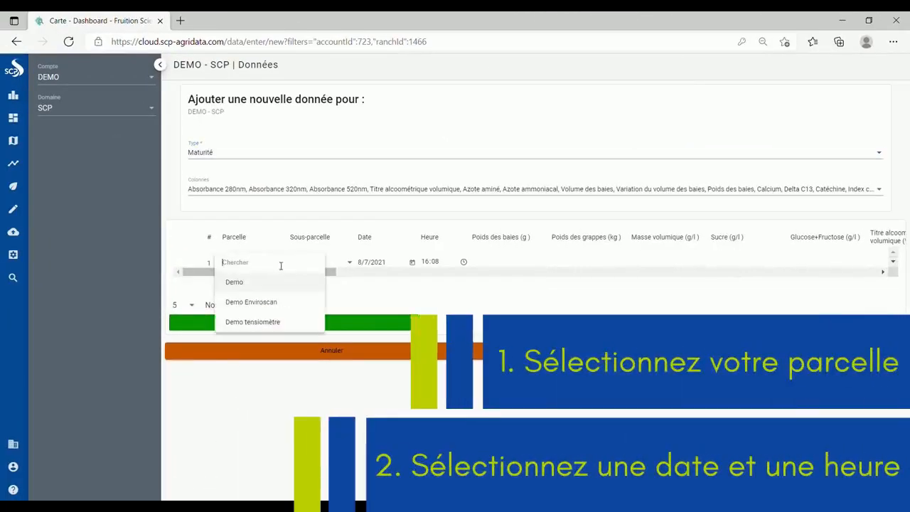
- Set the first maturity row to parcel Demo, dated 5/7/2021 at 16:00
{"action": "left_click", "coordinate": [235, 282]}
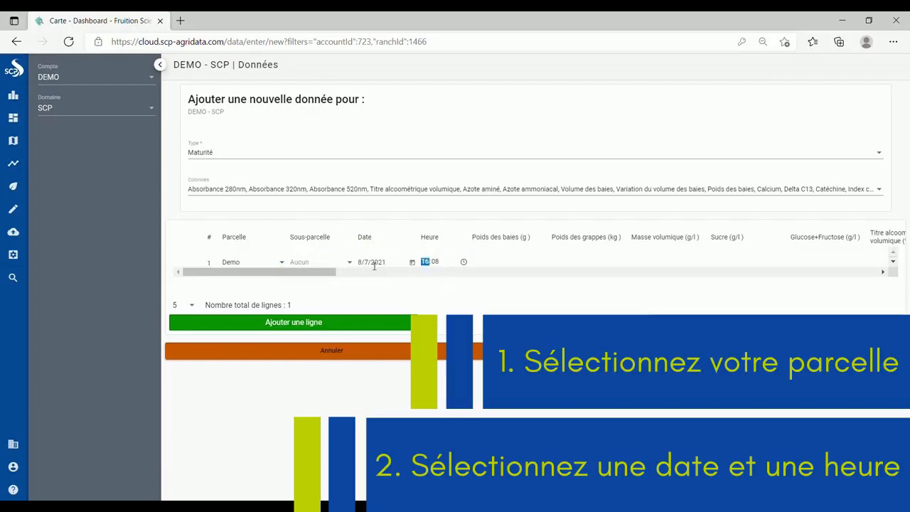
{"action": "left_click", "coordinate": [413, 263]}
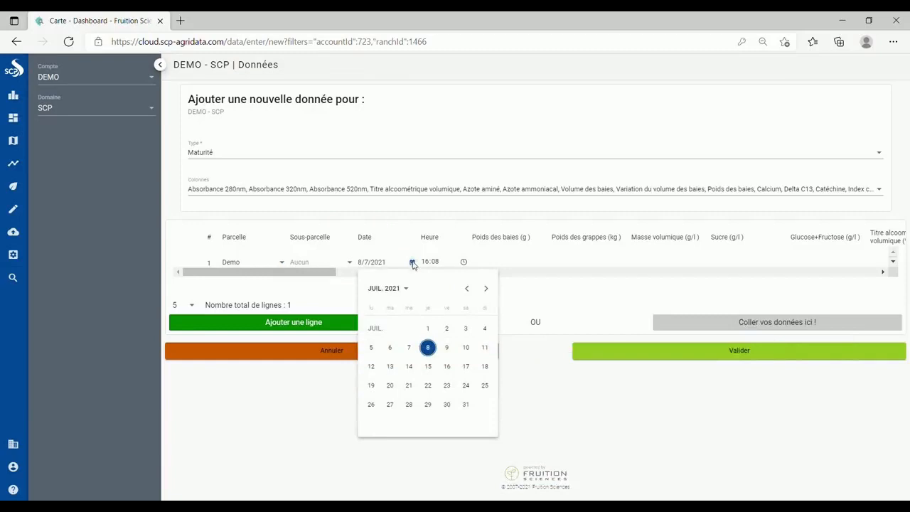
{"action": "left_click", "coordinate": [370, 347]}
{"action": "left_click", "coordinate": [434, 259]}
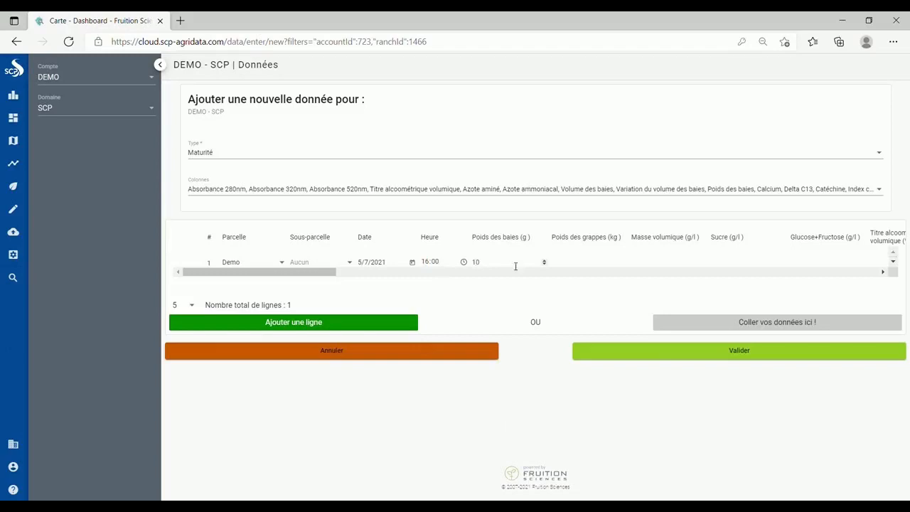
{"action": "left_click", "coordinate": [251, 327]}
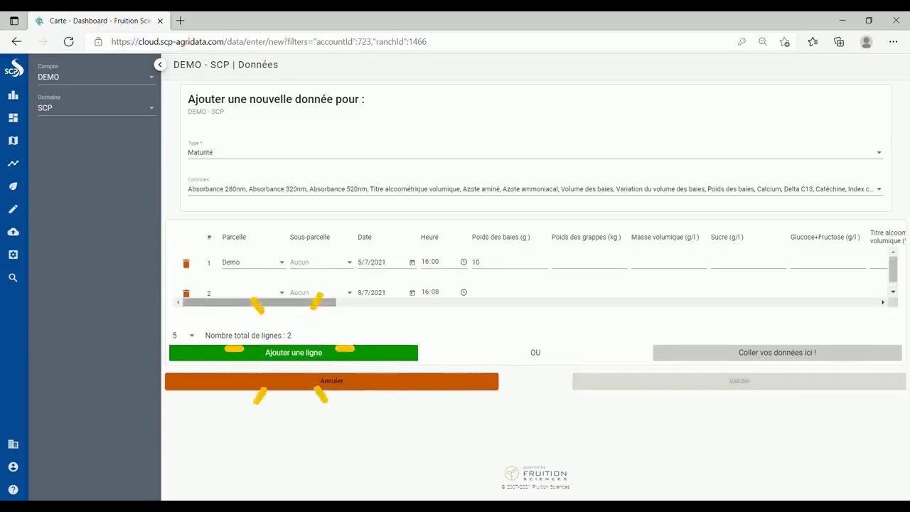
{"action": "left_click", "coordinate": [257, 293]}
{"action": "left_click", "coordinate": [256, 332]}
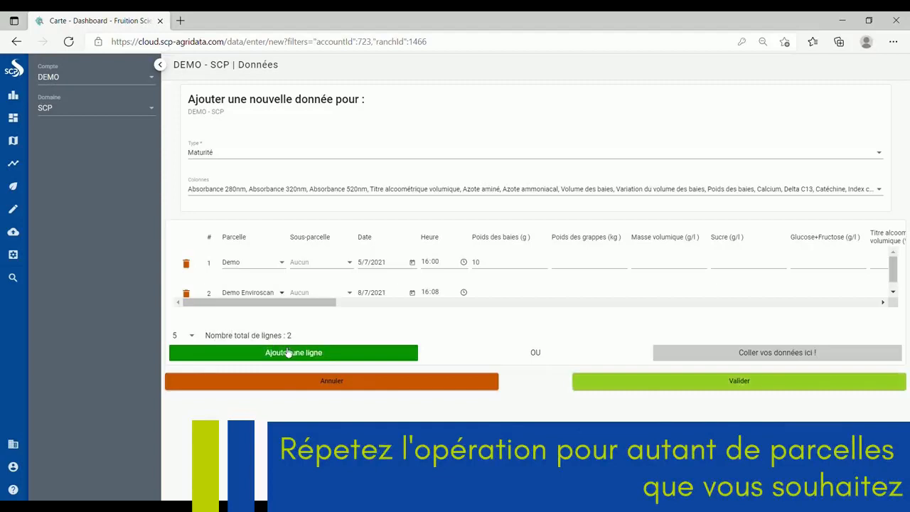
{"action": "left_click", "coordinate": [288, 353]}
{"action": "left_click", "coordinate": [285, 323]}
{"action": "left_click", "coordinate": [295, 360]}
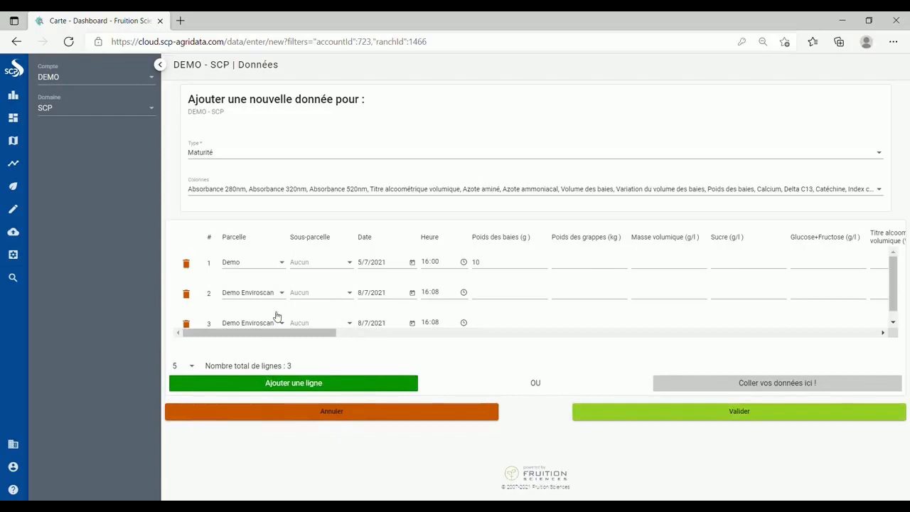
{"action": "left_click", "coordinate": [187, 324]}
{"action": "left_click", "coordinate": [186, 293]}
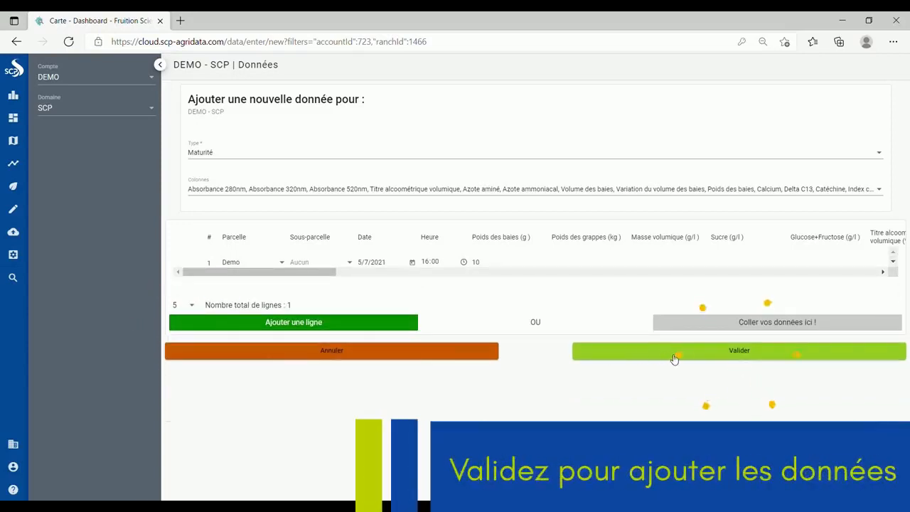
- Change the berry weight from 10 to 2.5, submit the maturity entry, and dismiss the confirmation
{"action": "left_click", "coordinate": [672, 358]}
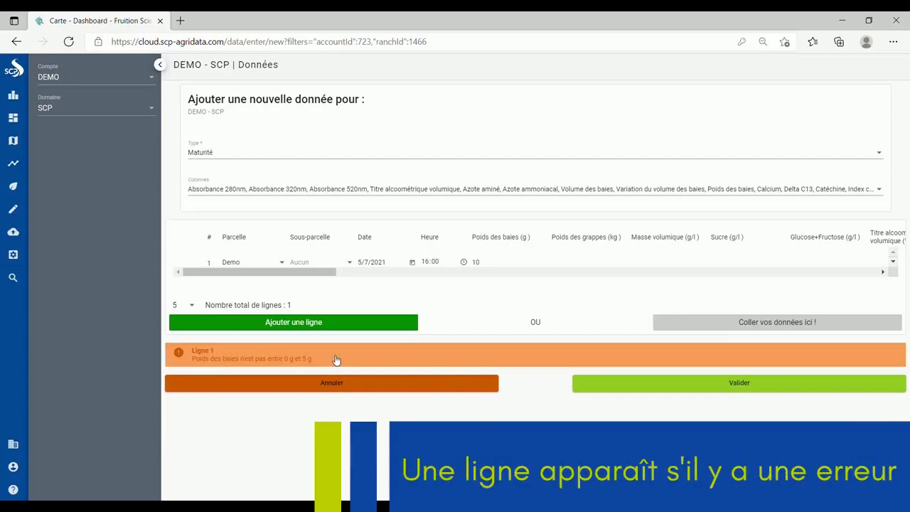
{"action": "double_click", "coordinate": [477, 265]}
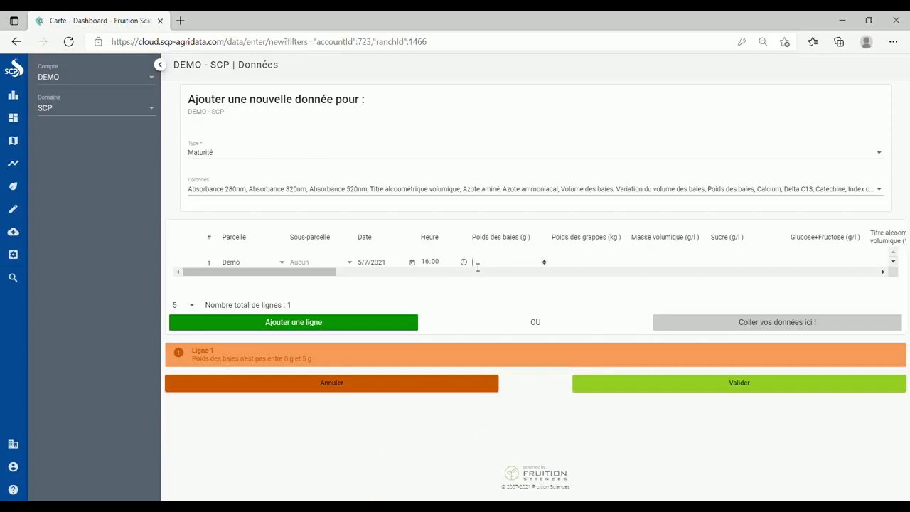
{"action": "type", "text": "2.5"}
{"action": "left_click", "coordinate": [714, 389]}
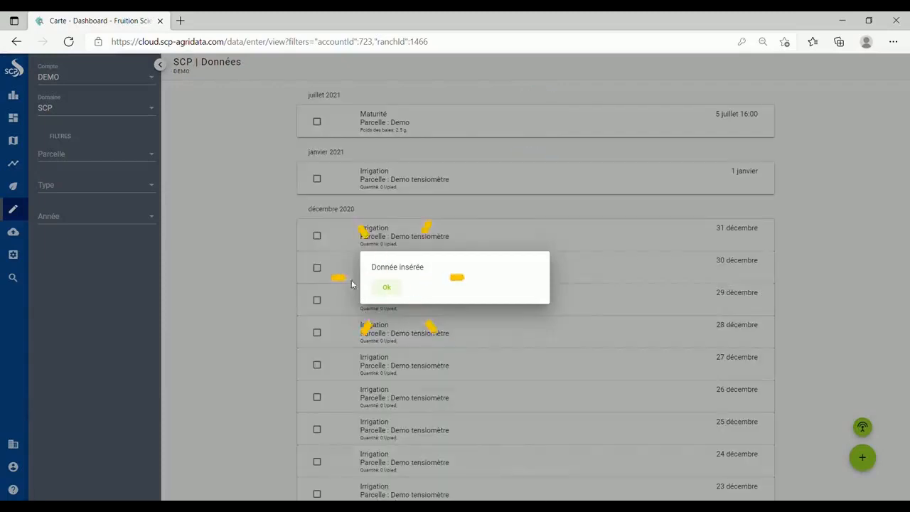
{"action": "left_click", "coordinate": [388, 288]}
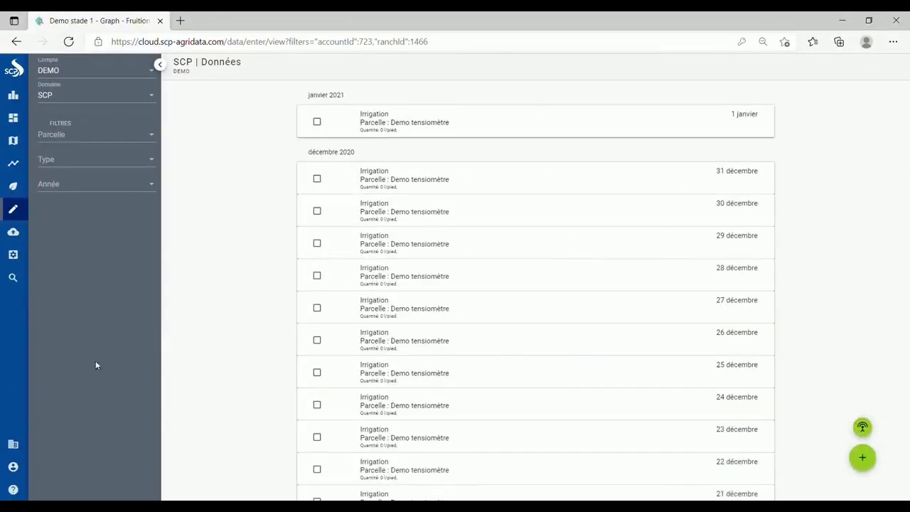
- Show the Demo stade 1 precipitation and berry-weight graphs
{"action": "left_click", "coordinate": [16, 165]}
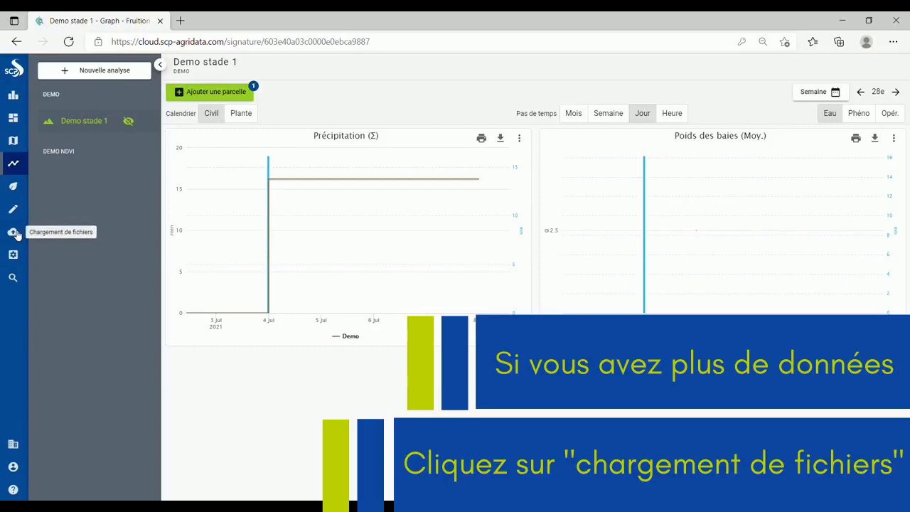
- On the file upload page, request the template file for the DEMO account
{"action": "left_click", "coordinate": [14, 232]}
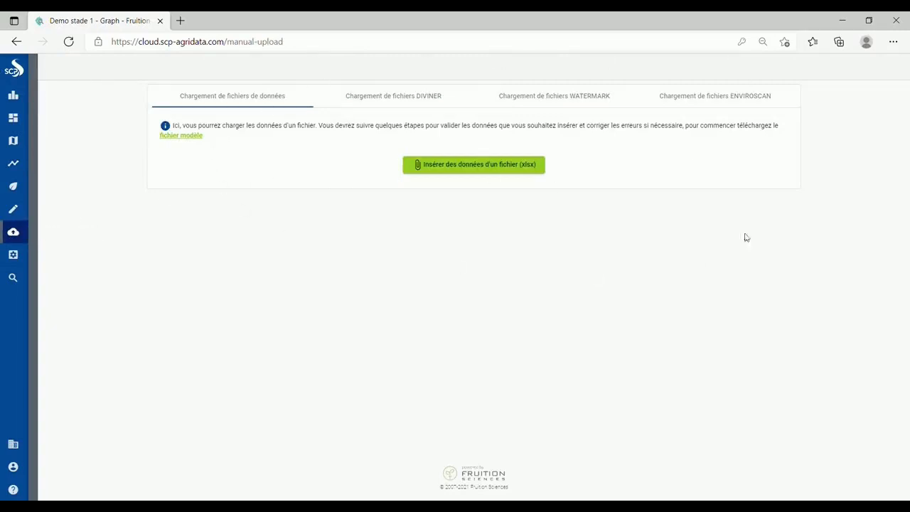
{"action": "left_click", "coordinate": [198, 100]}
{"action": "left_click", "coordinate": [188, 138]}
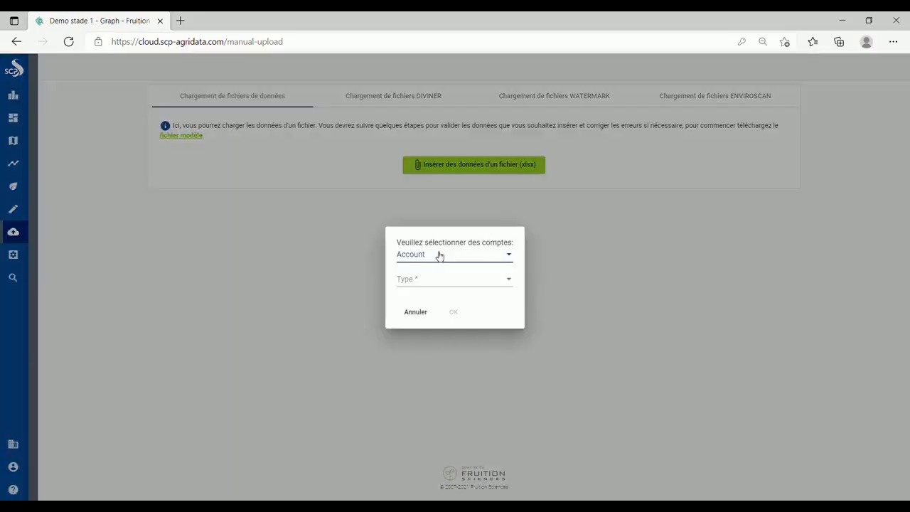
{"action": "left_click", "coordinate": [440, 256]}
{"action": "left_click", "coordinate": [435, 279]}
{"action": "left_click", "coordinate": [534, 274]}
- Include Maturité, Rendement réel and Egrappage data types and generate the template
{"action": "left_click", "coordinate": [458, 283]}
{"action": "scroll", "coordinate": [447, 337], "scroll_direction": "down", "scroll_amount": 3}
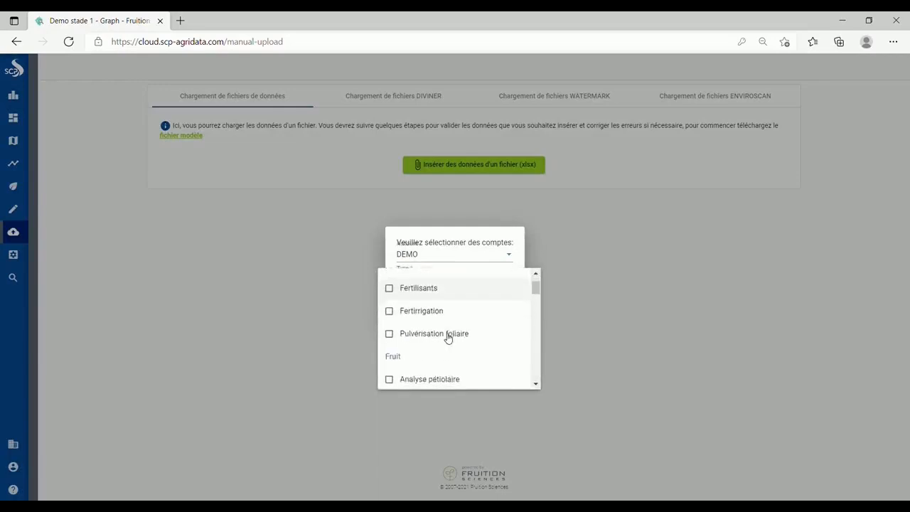
{"action": "scroll", "coordinate": [448, 337], "scroll_direction": "down", "scroll_amount": 2}
{"action": "left_click", "coordinate": [417, 369]}
{"action": "scroll", "coordinate": [408, 372], "scroll_direction": "down", "scroll_amount": 1}
{"action": "scroll", "coordinate": [407, 356], "scroll_direction": "down", "scroll_amount": 1}
{"action": "left_click", "coordinate": [406, 308]}
{"action": "scroll", "coordinate": [406, 316], "scroll_direction": "down", "scroll_amount": 2}
{"action": "left_click", "coordinate": [419, 348]}
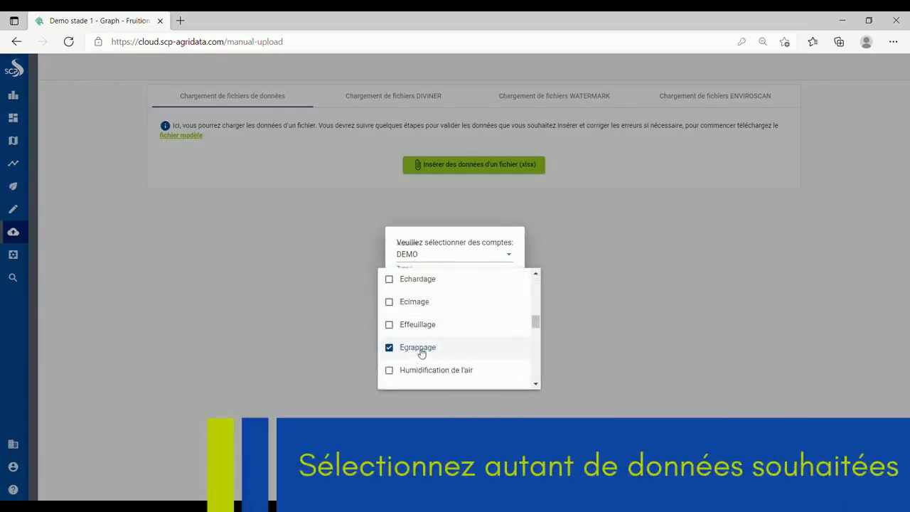
{"action": "left_click", "coordinate": [588, 285]}
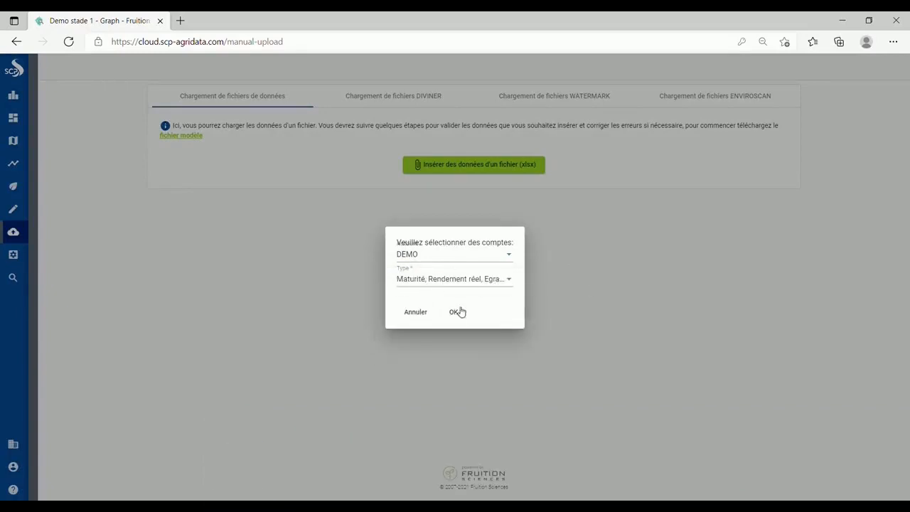
{"action": "left_click", "coordinate": [455, 313]}
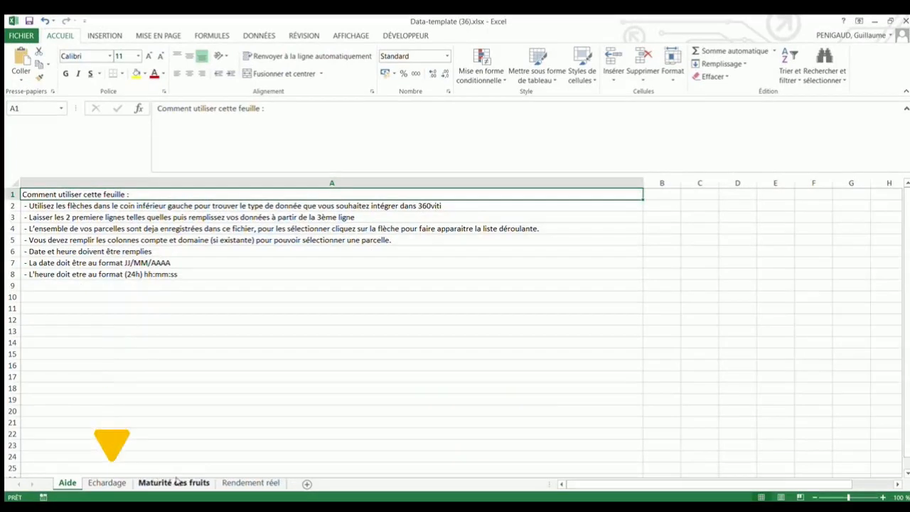
- Go to the Rendement réel sheet of Data-template (36).xlsx
{"action": "left_click", "coordinate": [230, 485]}
- Set parcels Demo in A3 and Demo tensiomètre in A4
{"action": "left_click", "coordinate": [56, 217]}
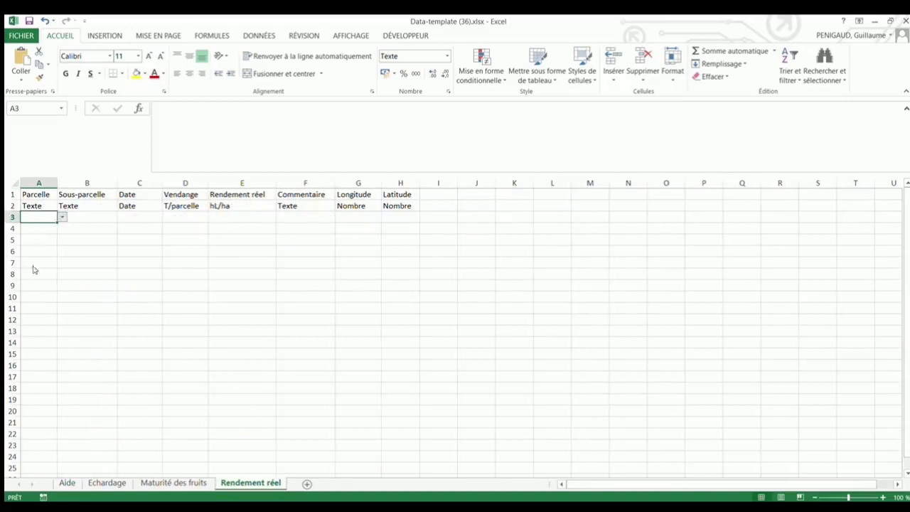
{"action": "left_click", "coordinate": [39, 230]}
{"action": "left_click", "coordinate": [46, 229]}
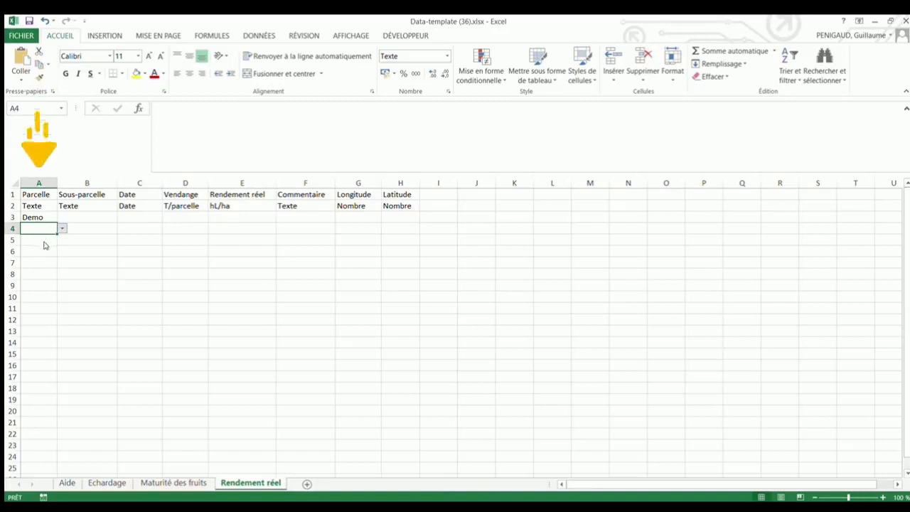
{"action": "left_click", "coordinate": [43, 248]}
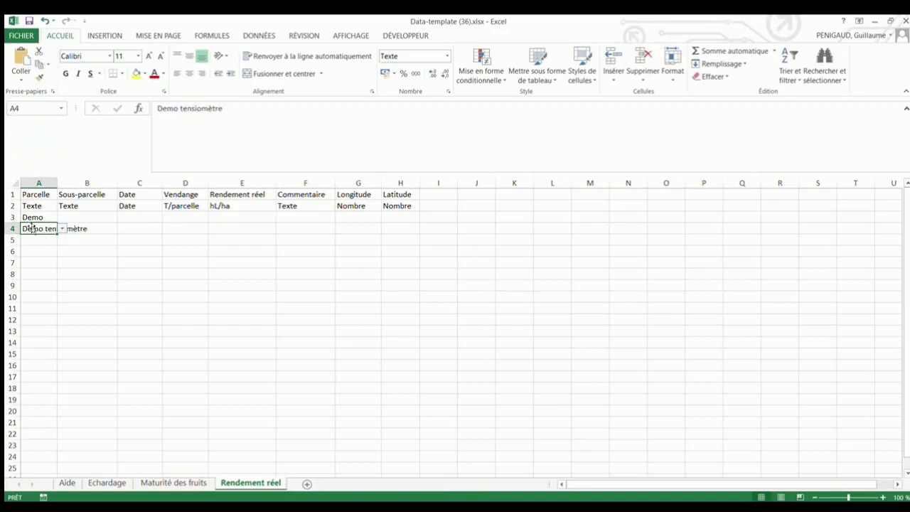
- Date both rows 08/07/2021 in C3 and C4
{"action": "left_click", "coordinate": [151, 218]}
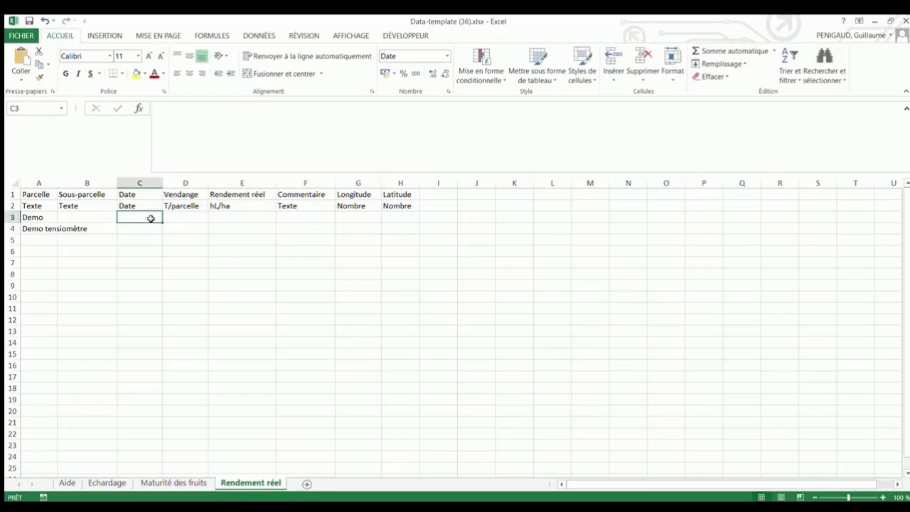
{"action": "type", "text": "08/"}
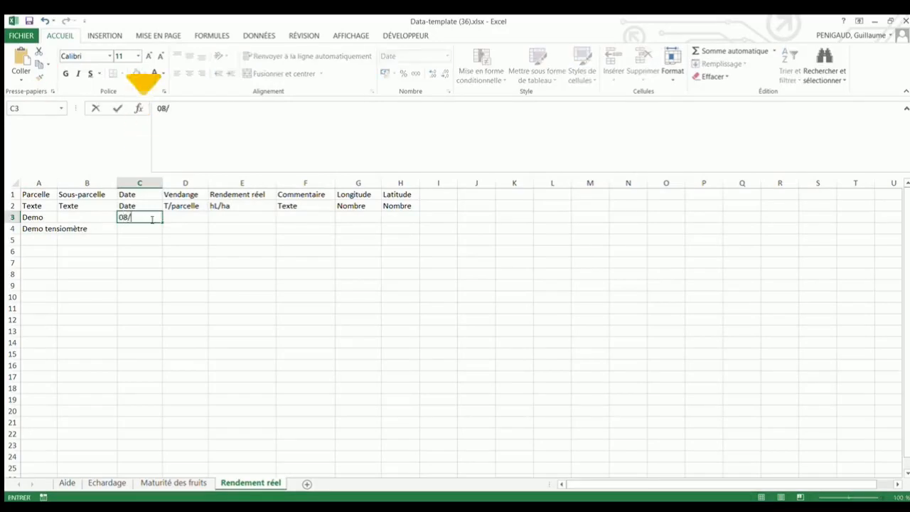
{"action": "type", "text": "07/202"}
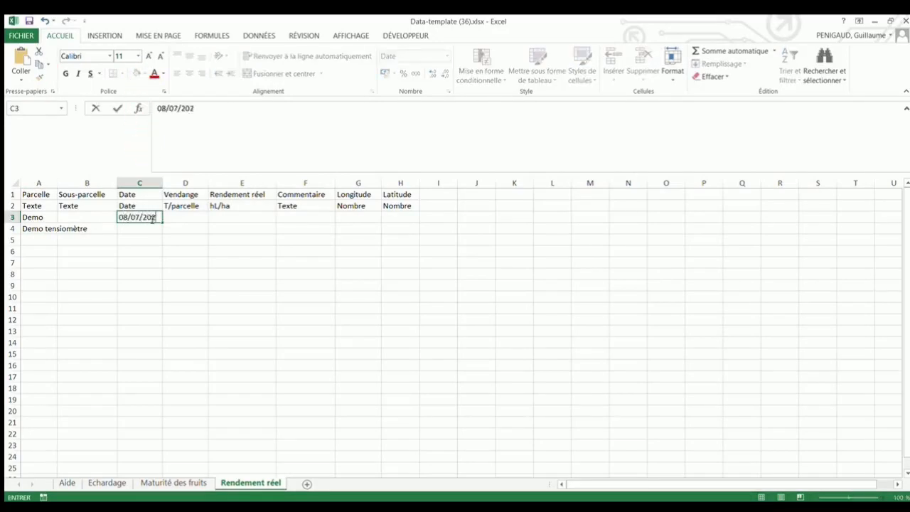
{"action": "type", "text": "1"}
{"action": "key", "text": "Return"}
{"action": "left_click", "coordinate": [155, 218]}
{"action": "key", "text": "ctrl+c"}
{"action": "left_click", "coordinate": [152, 229]}
{"action": "key", "text": "ctrl+v"}
- Enter a Vendange value of 10 for Demo in D3
{"action": "left_click", "coordinate": [182, 217]}
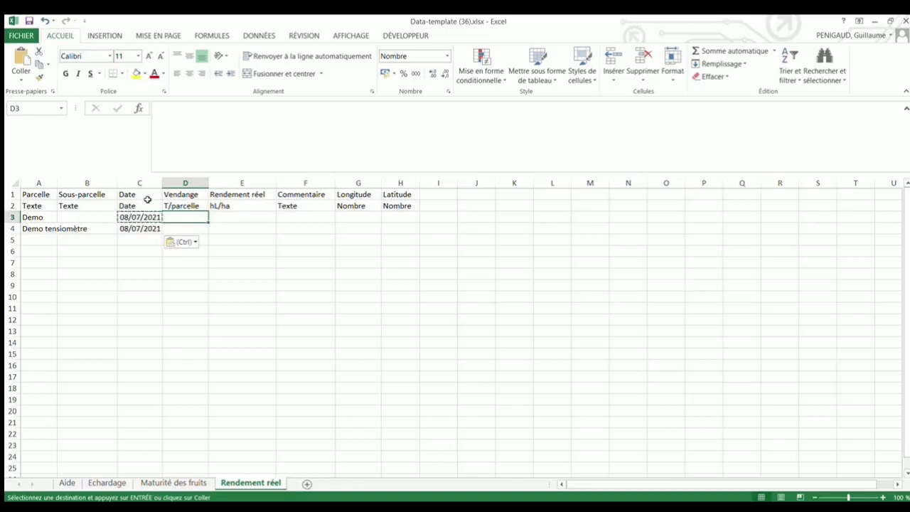
{"action": "type", "text": "10"}
{"action": "left_click", "coordinate": [176, 229]}
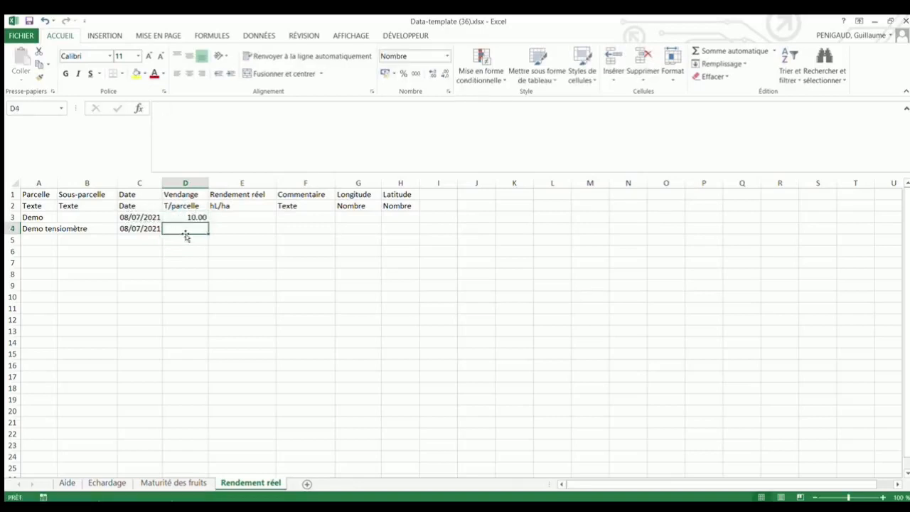
{"action": "left_click", "coordinate": [191, 262]}
{"action": "key", "text": "ctrl+Page_Up"}
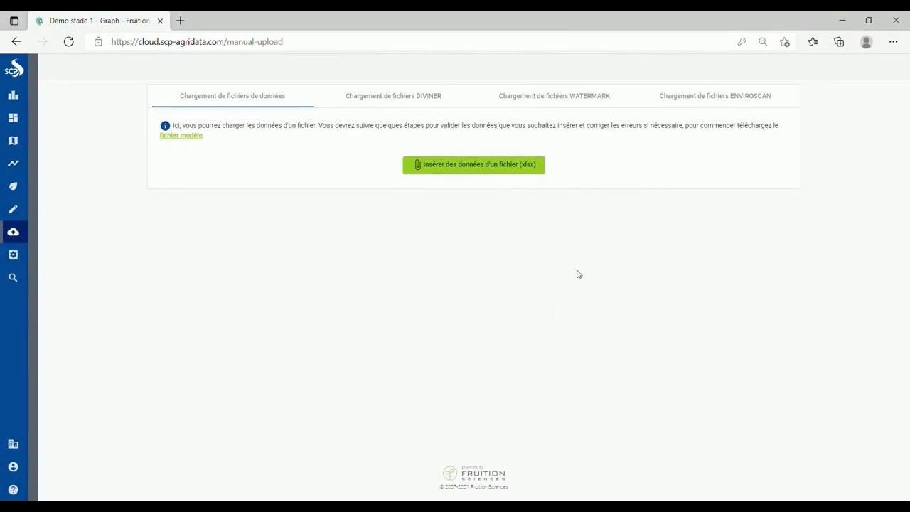
- Insert the filled xlsx template and approve adding its 2 new data entries
{"action": "left_click", "coordinate": [488, 170]}
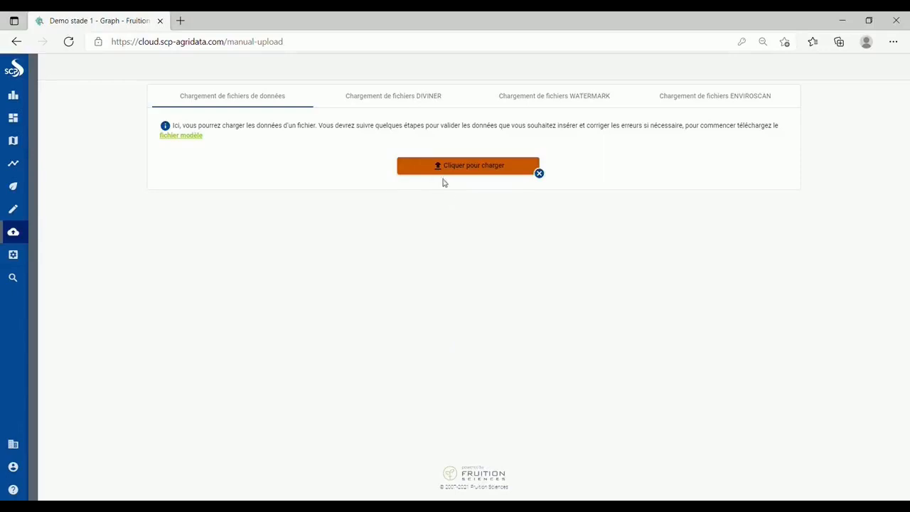
{"action": "left_click", "coordinate": [481, 173]}
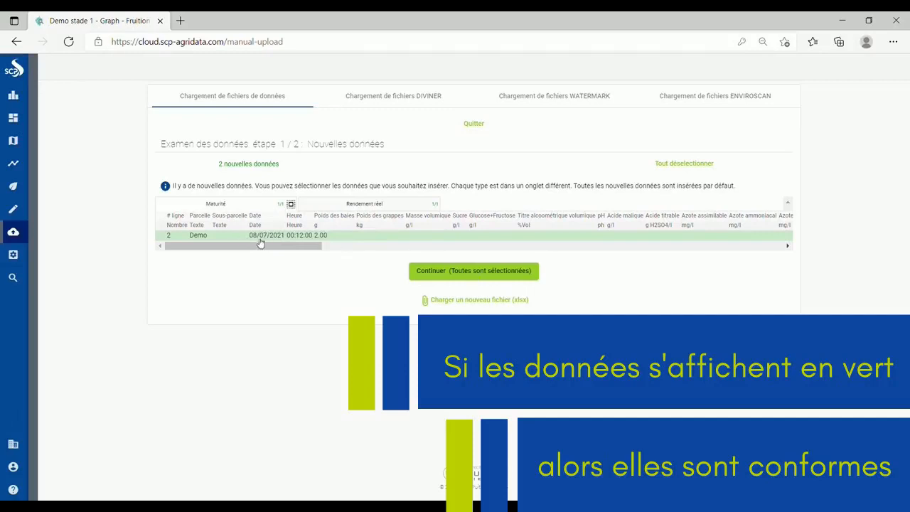
{"action": "left_click", "coordinate": [468, 275]}
{"action": "left_click", "coordinate": [466, 219]}
{"action": "left_click", "coordinate": [429, 305]}
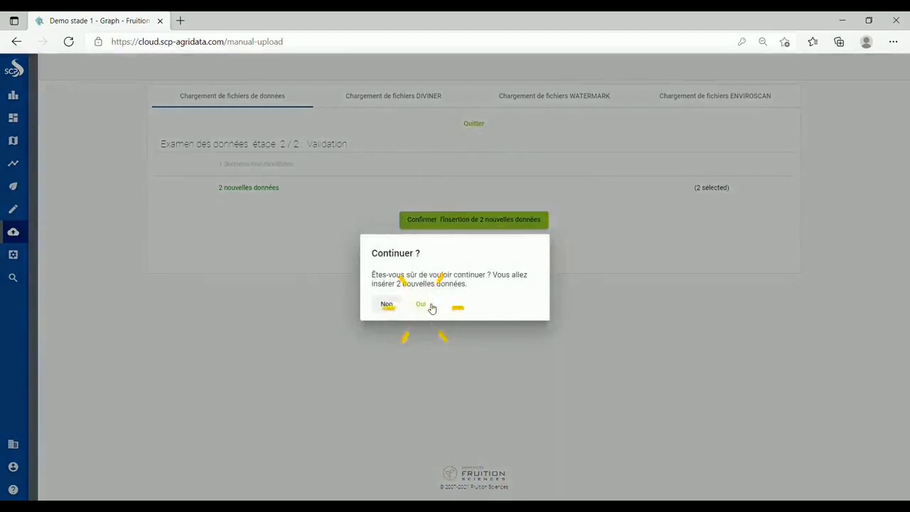